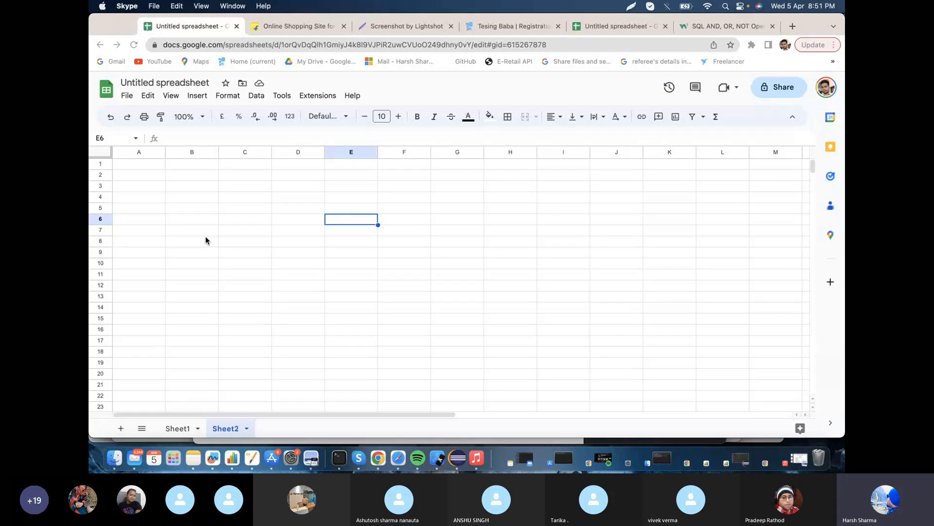
- Apply all borders to the range E6:H8 on Sheet2
{"action": "left_click", "coordinate": [340, 222]}
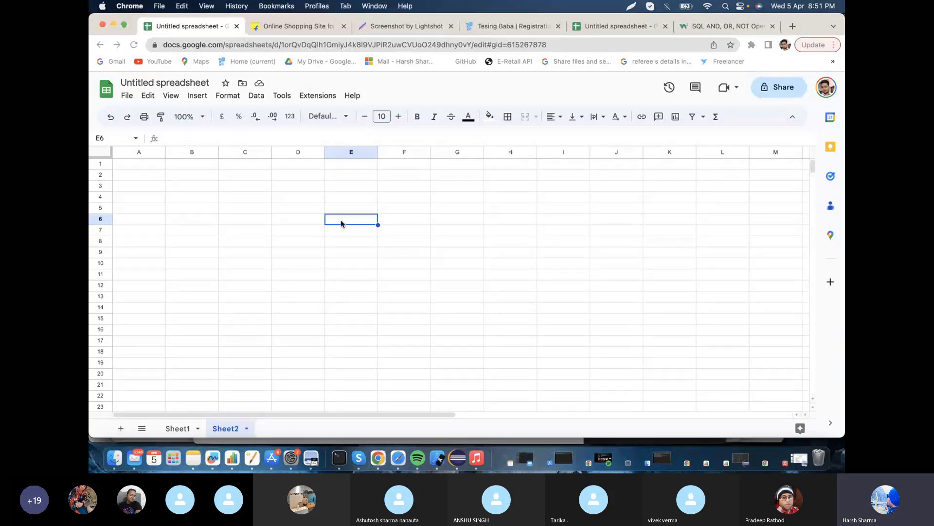
{"action": "key", "text": "shift+Down"}
{"action": "key", "text": "shift+Right"}
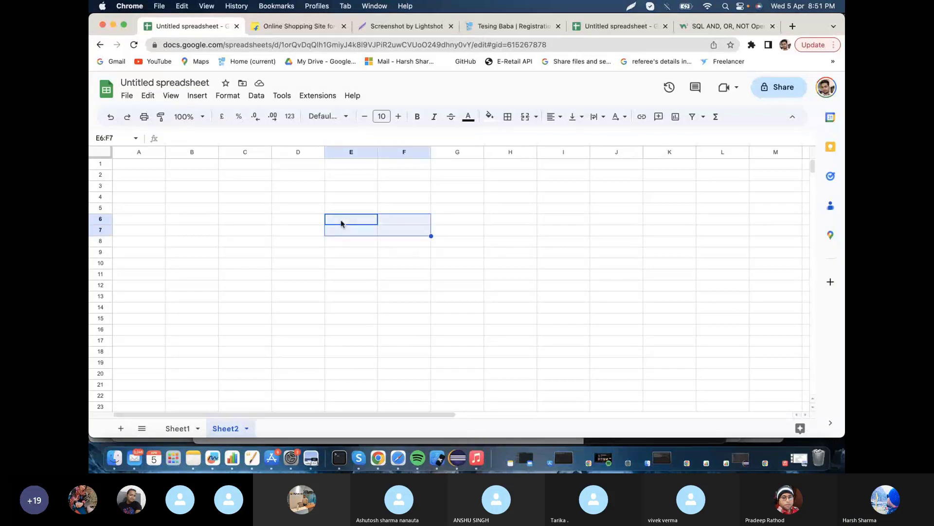
{"action": "key", "text": "shift+Right"}
{"action": "key", "text": "shift+Right"}
{"action": "key", "text": "shift+Down"}
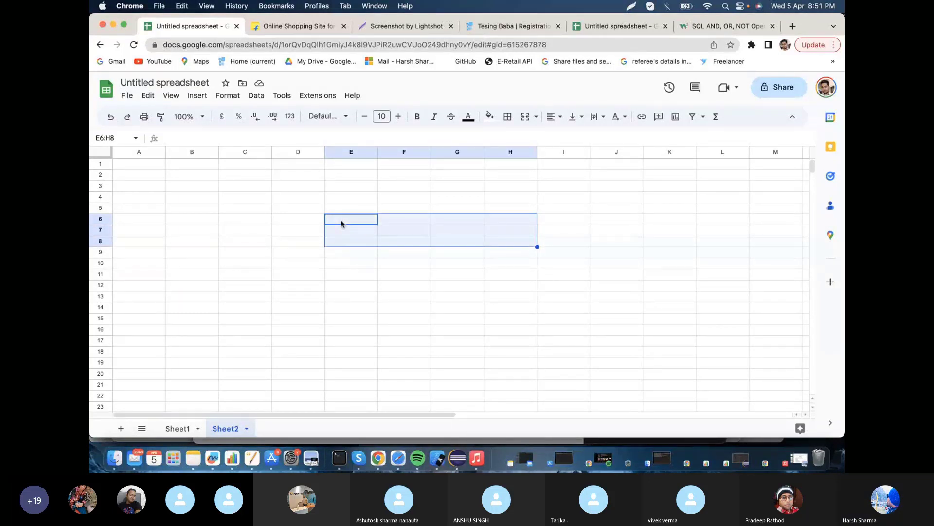
{"action": "left_click", "coordinate": [508, 116]}
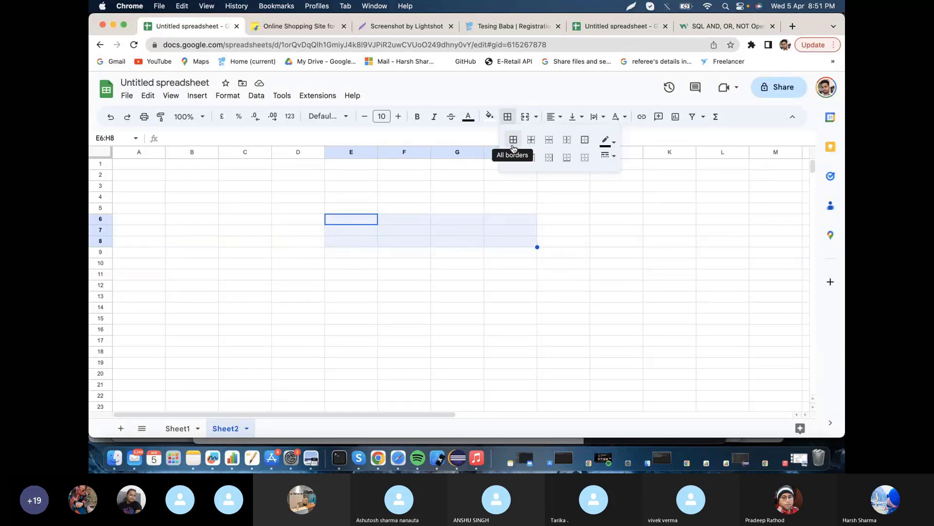
{"action": "left_click", "coordinate": [513, 140]}
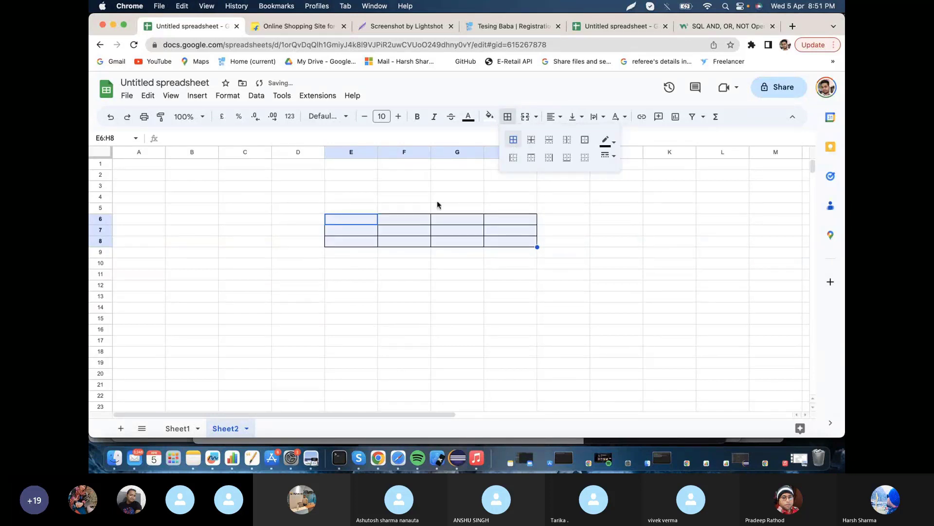
- Merge the table's top row E6:H6 and enter the title "Login Functionality" in it
{"action": "left_click", "coordinate": [349, 225]}
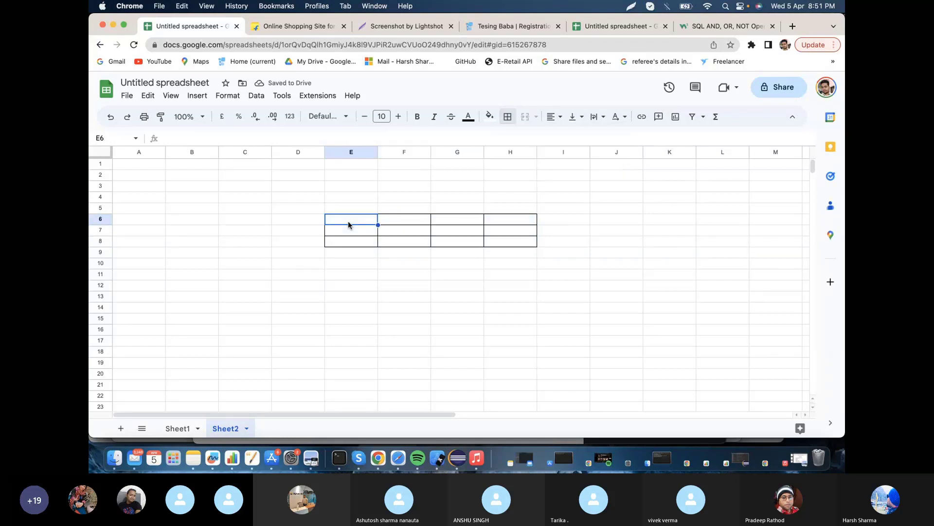
{"action": "key", "text": "shift+Right"}
{"action": "key", "text": "shift+Right"}
{"action": "key", "text": "shift+Right"}
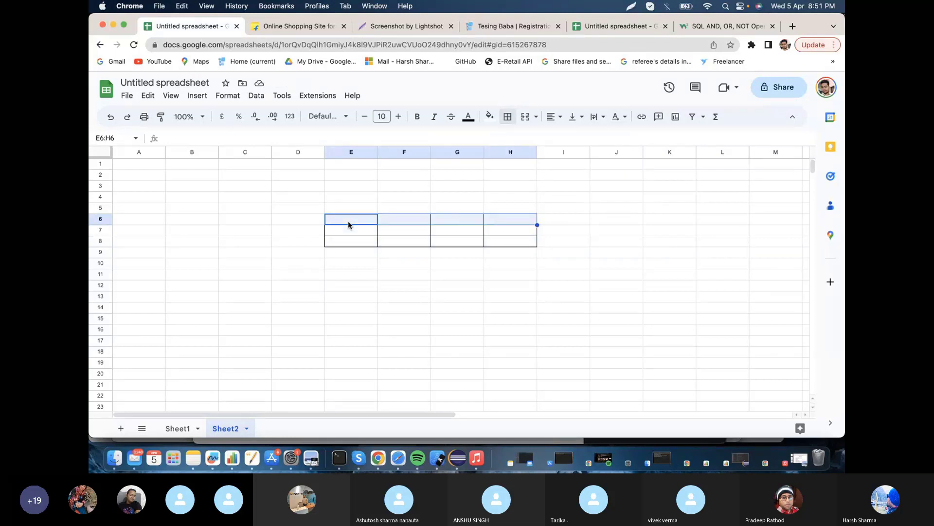
{"action": "left_click", "coordinate": [525, 116]}
{"action": "type", "text": "Lo"}
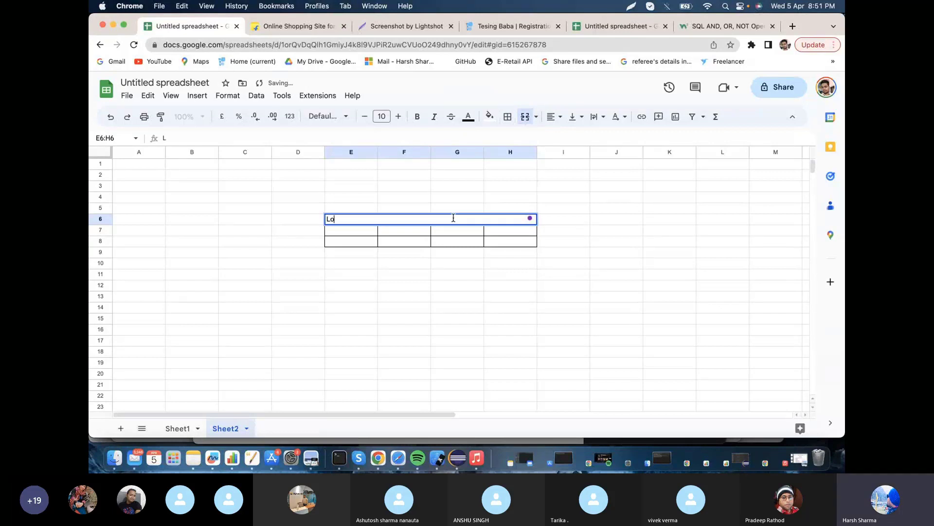
{"action": "type", "text": "gin Functionality"}
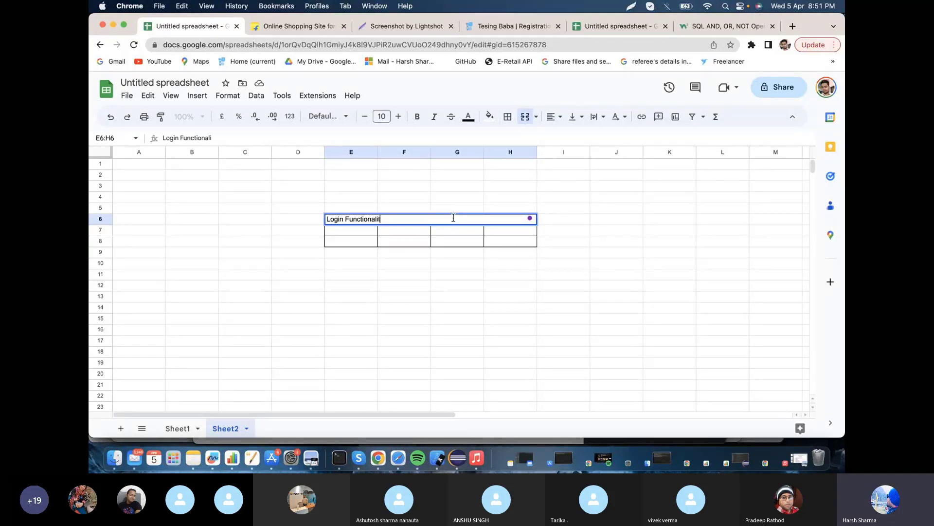
- Enter the row labels "Username", "Password" and "Result" in cells E7 to E9
{"action": "left_click", "coordinate": [356, 232]}
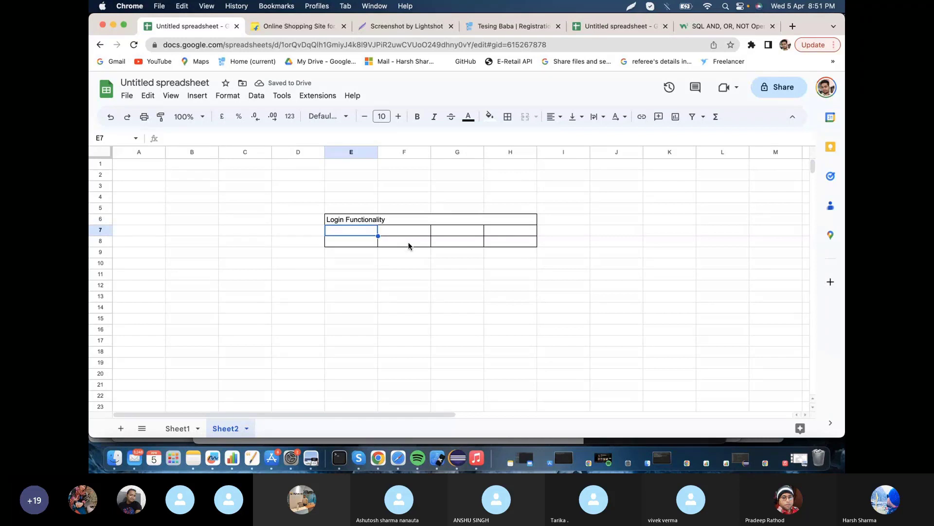
{"action": "type", "text": "Username"}
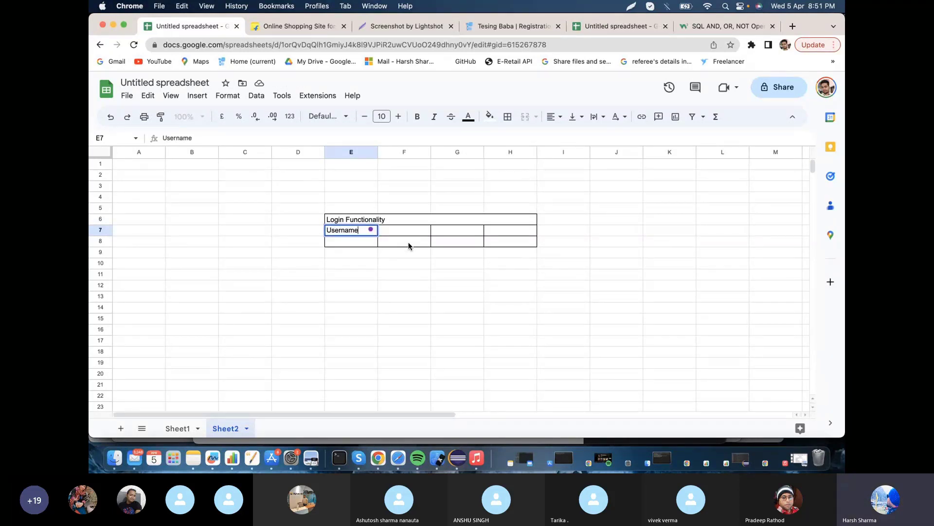
{"action": "key", "text": "Return"}
{"action": "type", "text": "Password"}
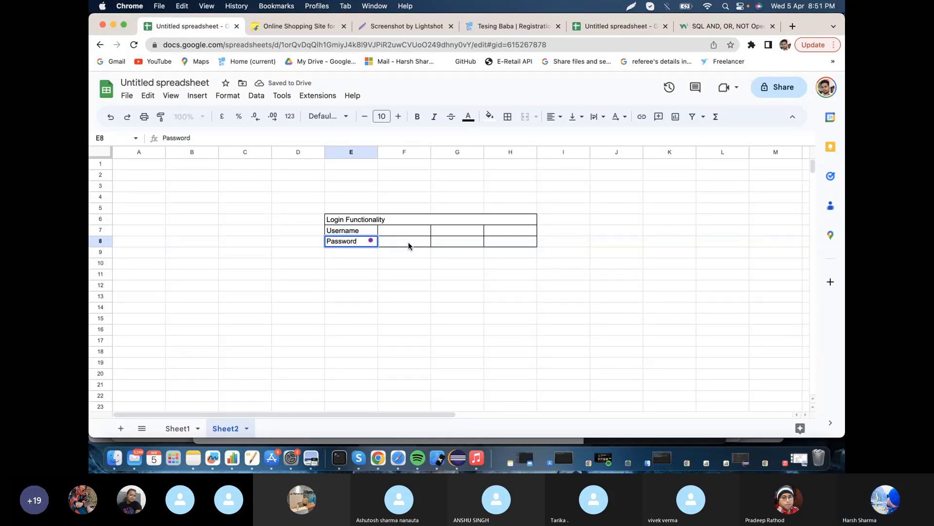
{"action": "key", "text": "Return"}
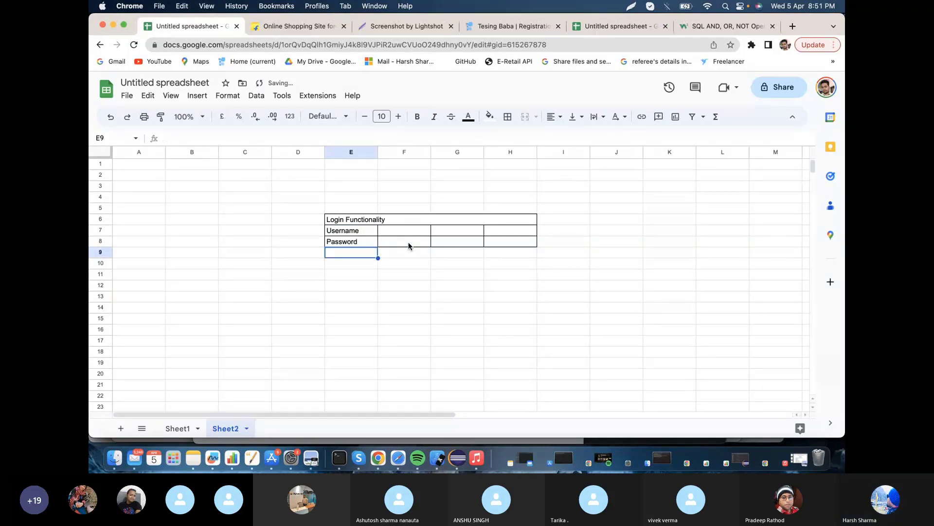
{"action": "type", "text": "Result"}
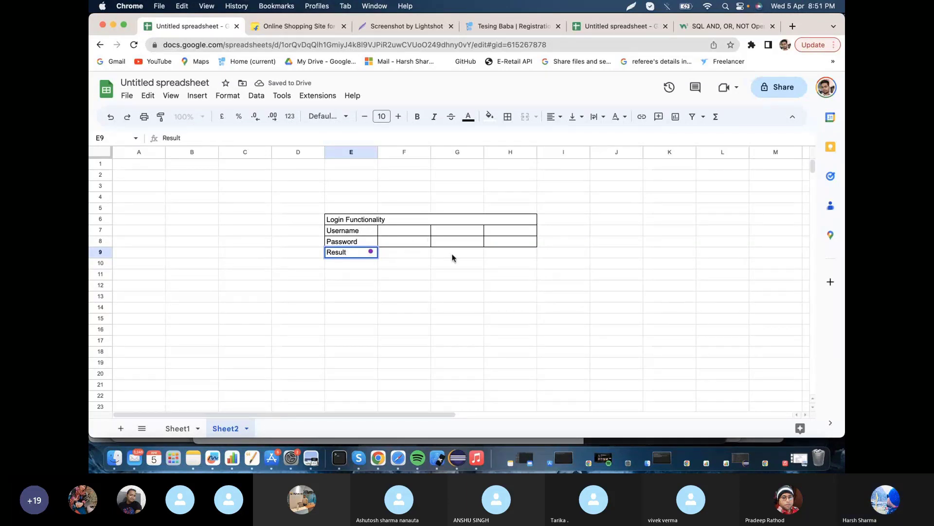
- Extend the table's borders over the Result row by applying all borders to E8:H9
{"action": "left_click", "coordinate": [398, 246]}
{"action": "left_click", "coordinate": [360, 243]}
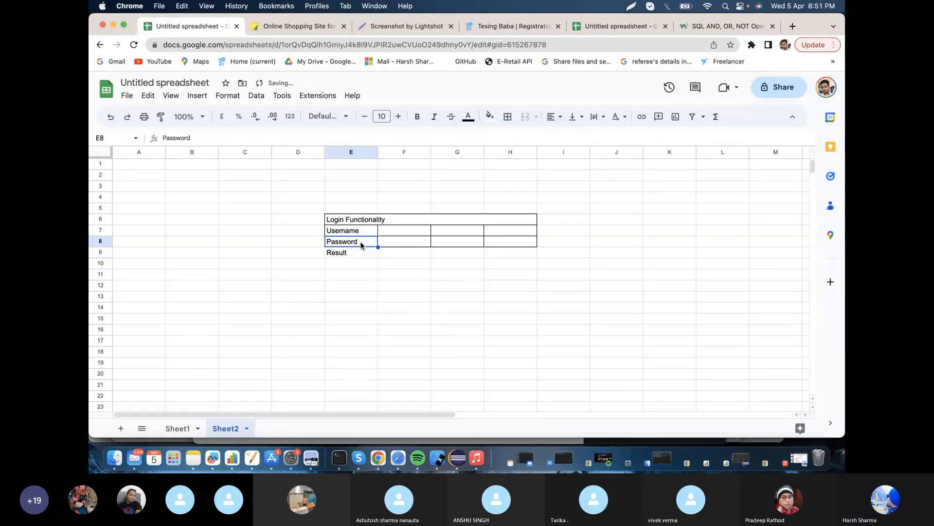
{"action": "key", "text": "shift+Right"}
{"action": "key", "text": "shift+Right"}
{"action": "key", "text": "shift+Right"}
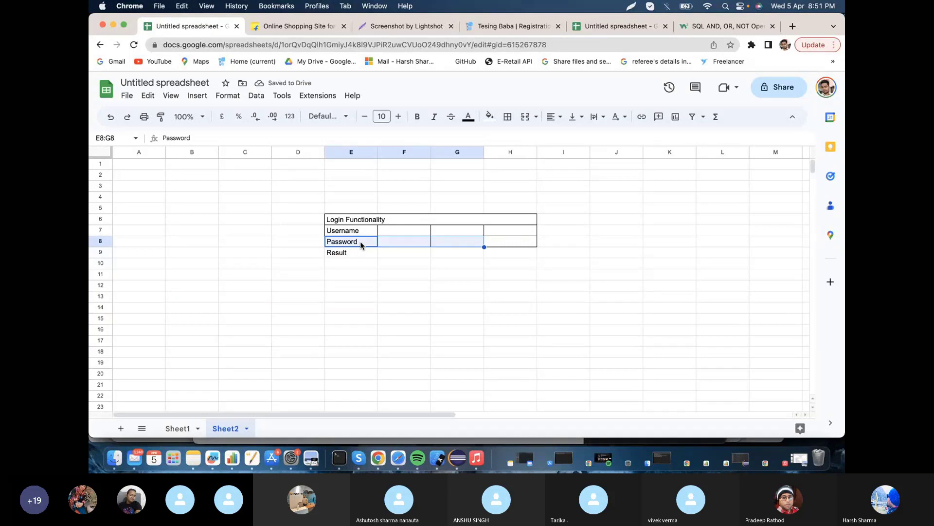
{"action": "key", "text": "shift+Down"}
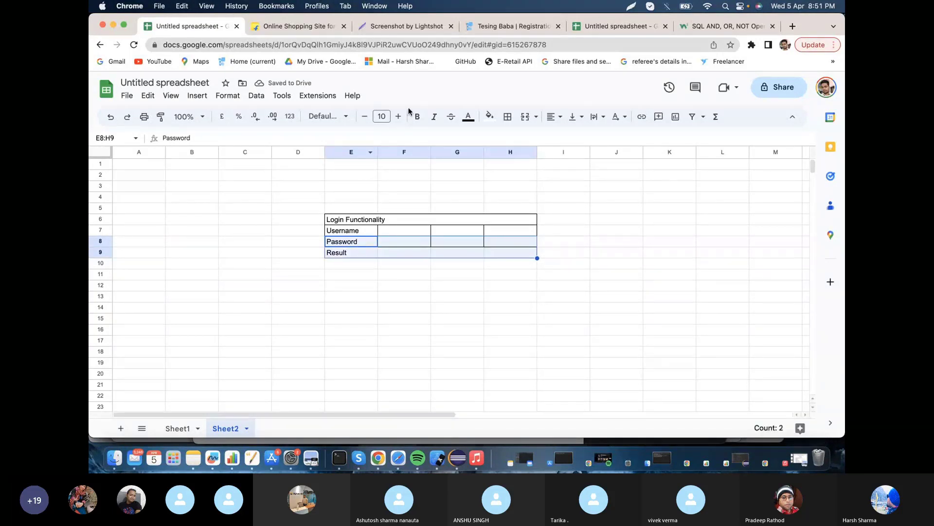
{"action": "left_click", "coordinate": [507, 117]}
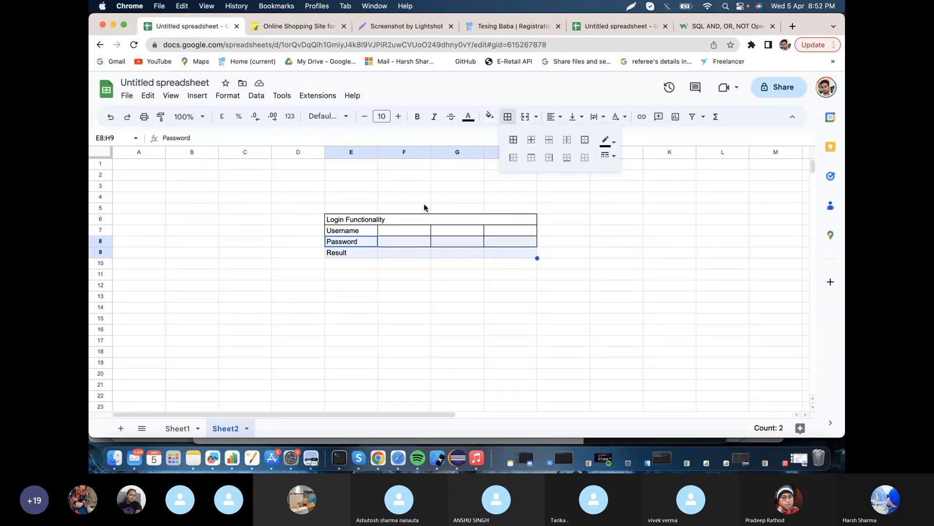
{"action": "left_click", "coordinate": [514, 139]}
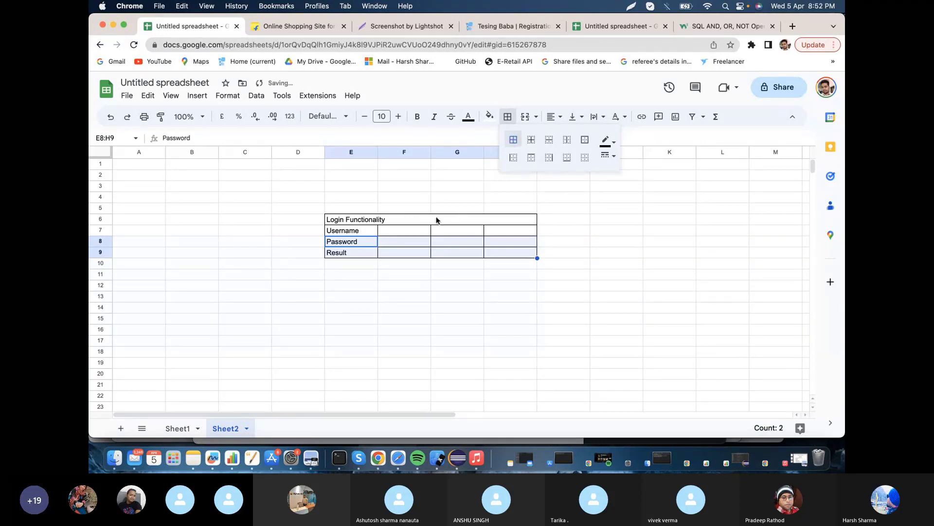
- Make the "Login Functionality" title and the row labels in E7:E9 bold
{"action": "left_click", "coordinate": [422, 219]}
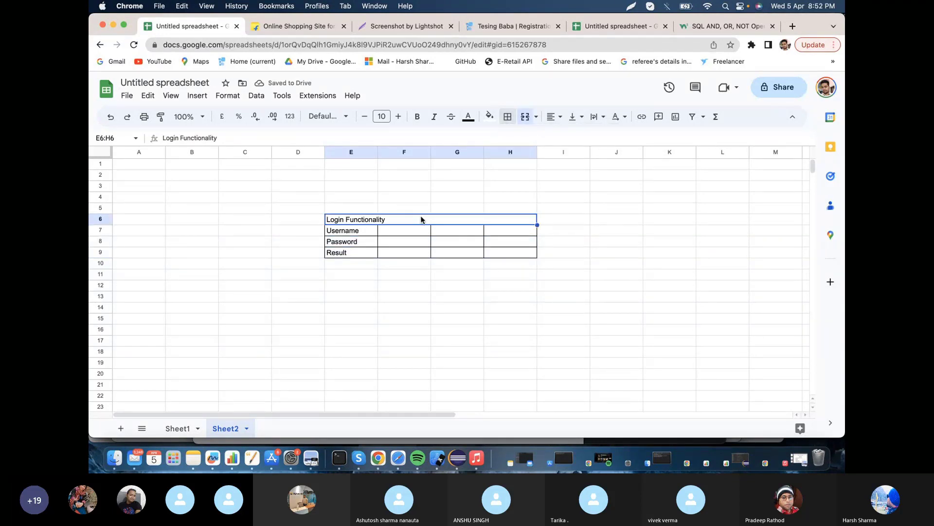
{"action": "key", "text": "super+b"}
{"action": "left_click", "coordinate": [364, 232]}
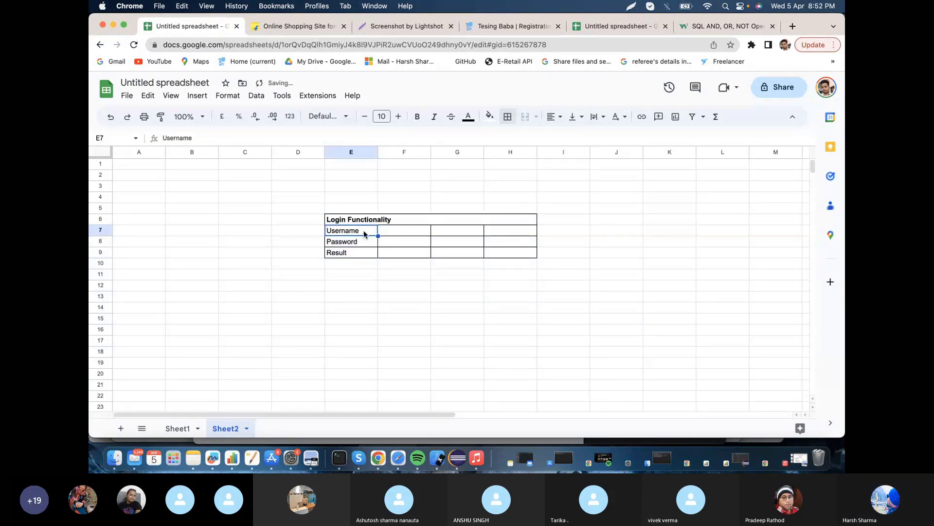
{"action": "key", "text": "shift+Down"}
{"action": "key", "text": "shift+Down"}
{"action": "key", "text": "super+b"}
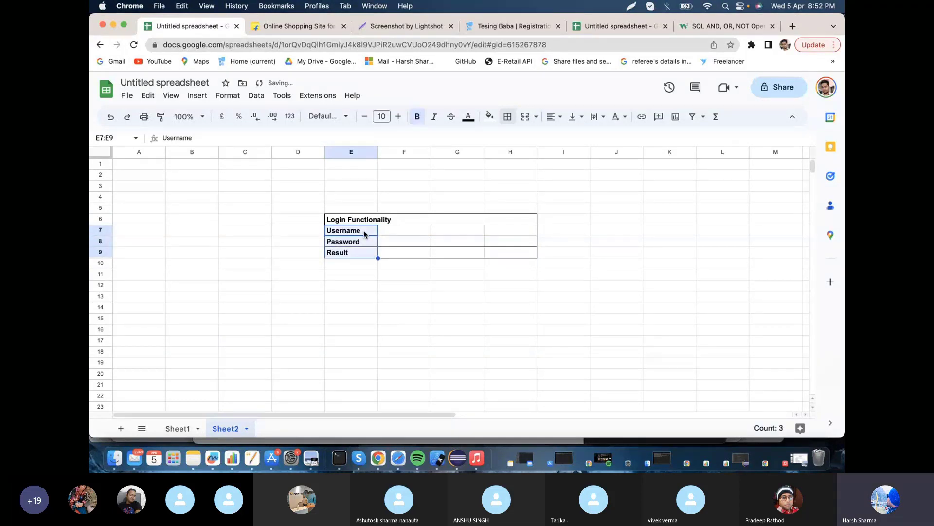
- Centre the "Login Functionality" title horizontally in its merged cell
{"action": "left_click", "coordinate": [409, 219]}
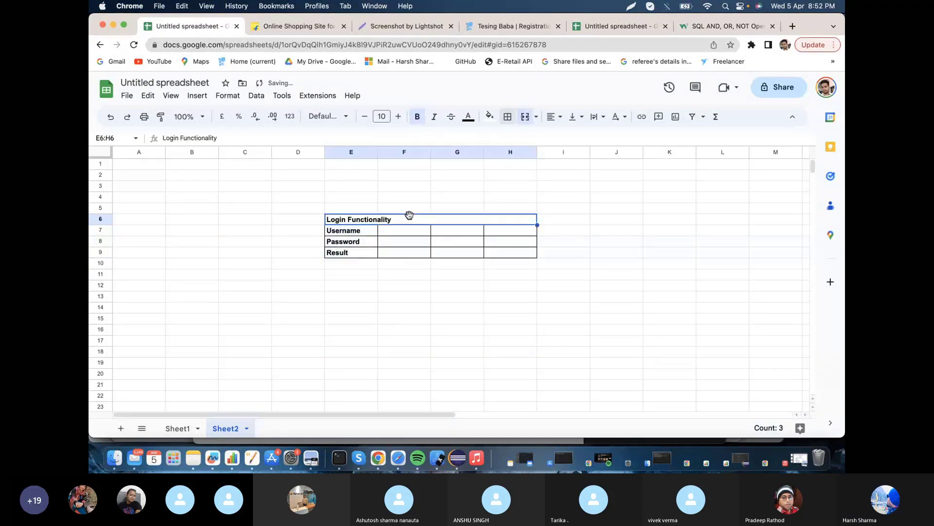
{"action": "left_click", "coordinate": [555, 116]}
{"action": "left_click", "coordinate": [571, 139]}
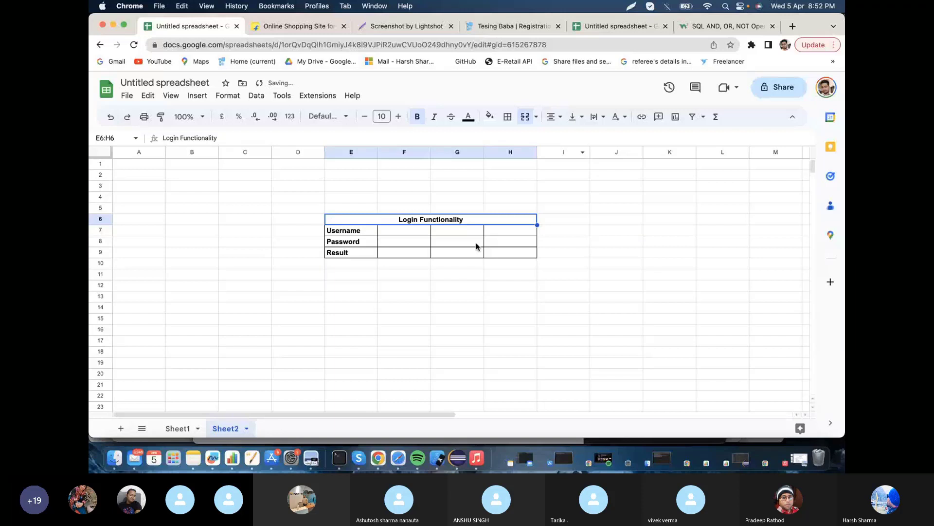
{"action": "left_click", "coordinate": [389, 296]}
- Fill the first test case in column F with "Valid" for both Username and Password
{"action": "left_click", "coordinate": [396, 230]}
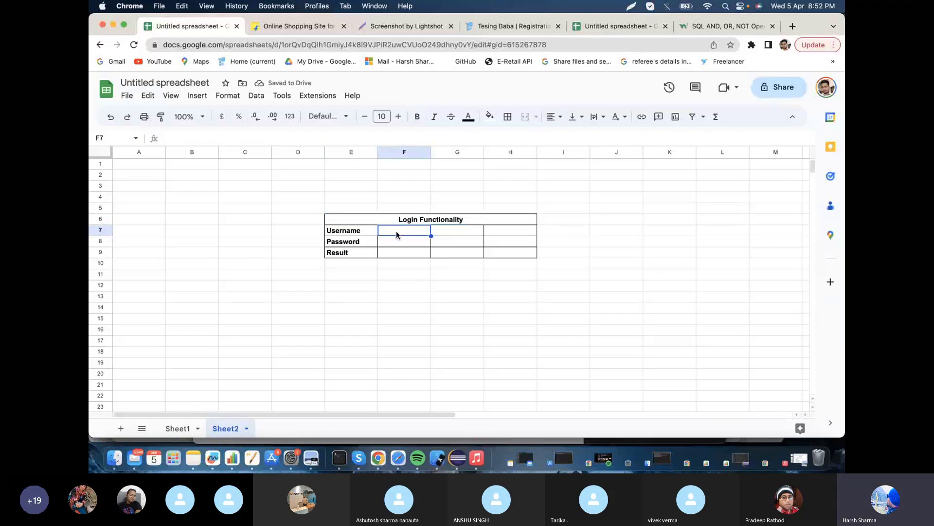
{"action": "type", "text": "Valid"}
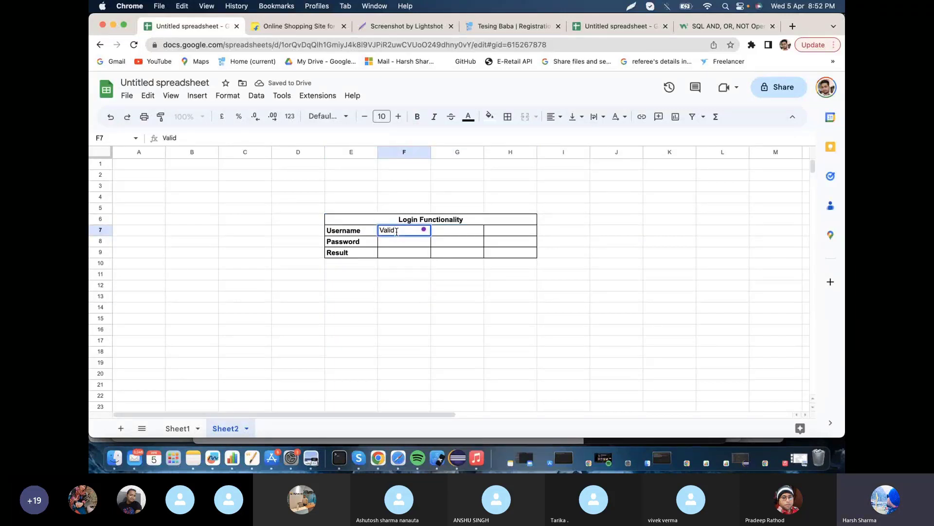
{"action": "key", "text": "Return"}
{"action": "type", "text": "Valid"}
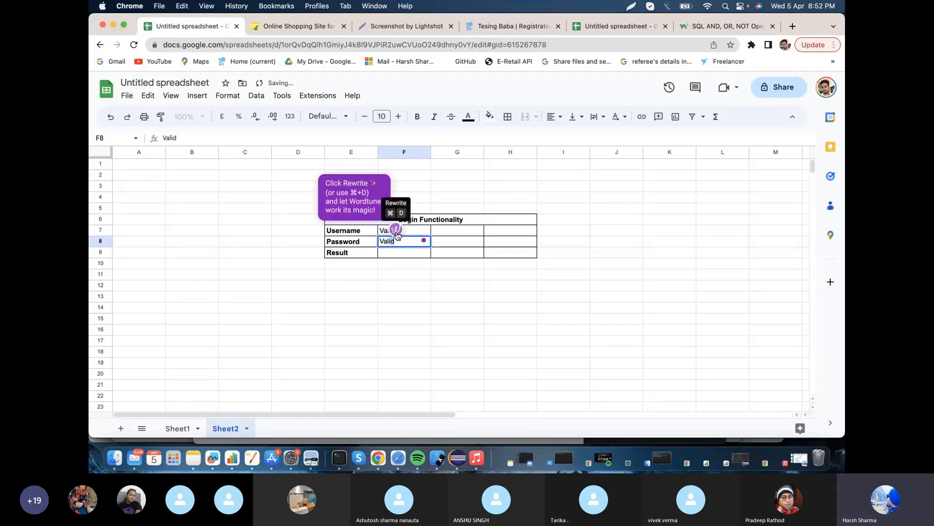
{"action": "key", "text": "Return"}
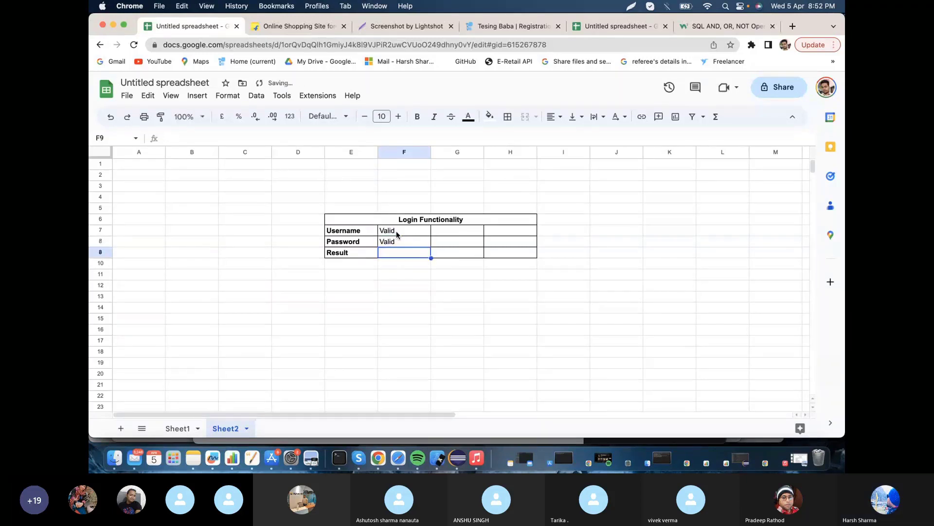
- Fill the second test case in column G with "Invalid" for both Username and Password
{"action": "key", "text": "Right"}
{"action": "key", "text": "Up"}
{"action": "key", "text": "Up"}
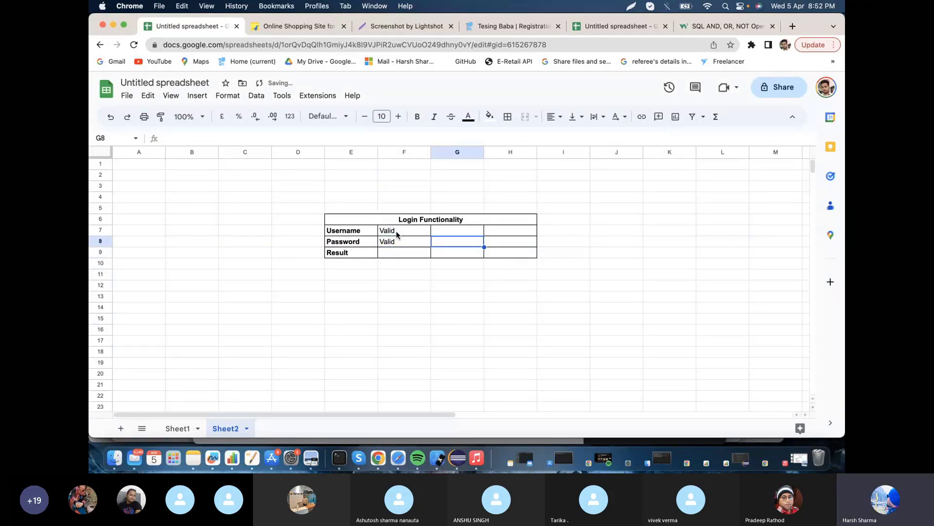
{"action": "type", "text": "Invalid"}
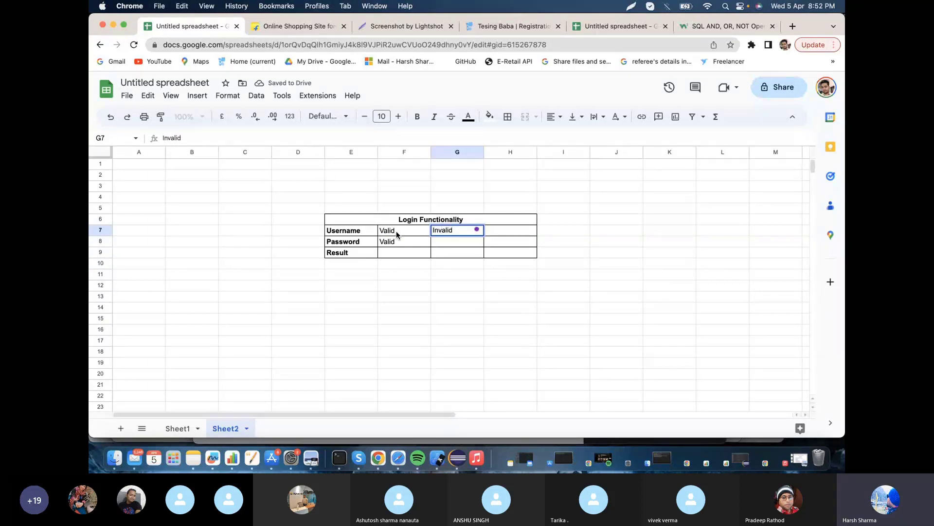
{"action": "key", "text": "Return"}
{"action": "type", "text": "Invalid"}
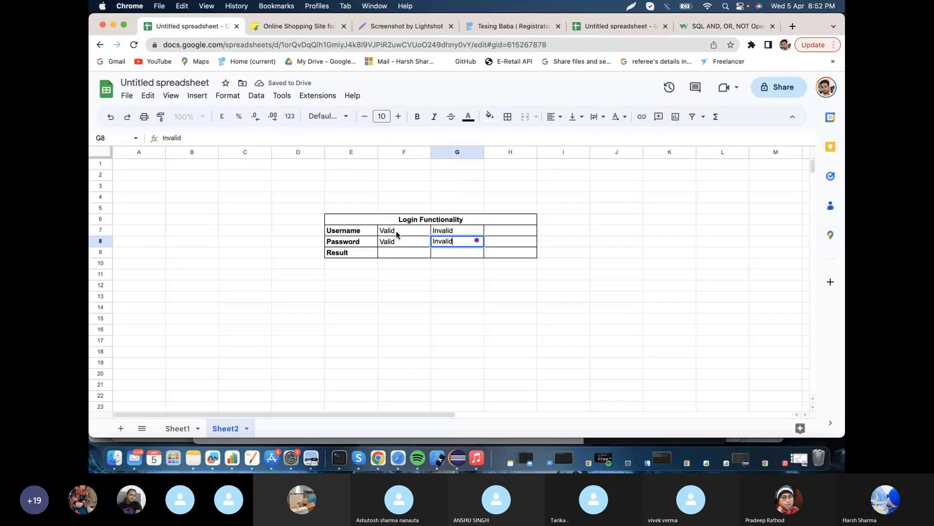
{"action": "key", "text": "Return"}
- Fill the third test case in column H with "Valid" for Username and "Invalid" for Password
{"action": "key", "text": "Right"}
{"action": "key", "text": "Up"}
{"action": "key", "text": "Up"}
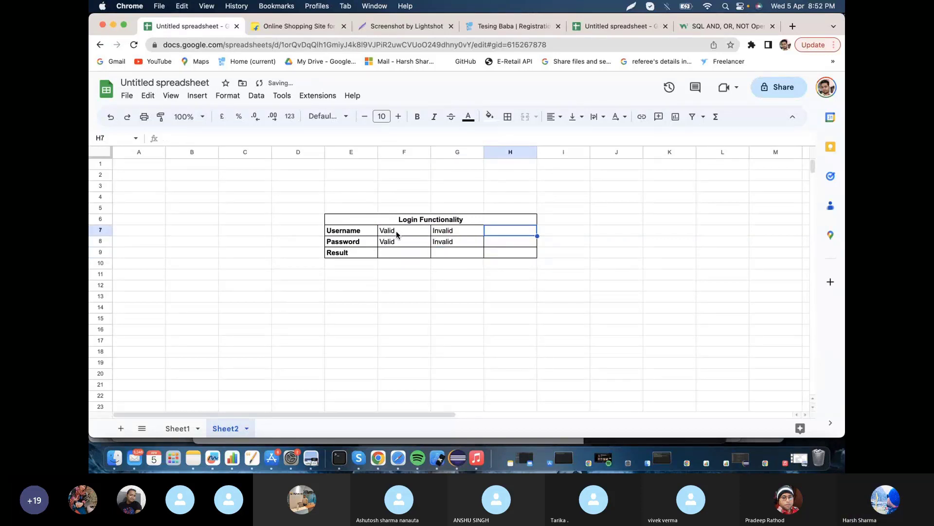
{"action": "type", "text": "Valid"}
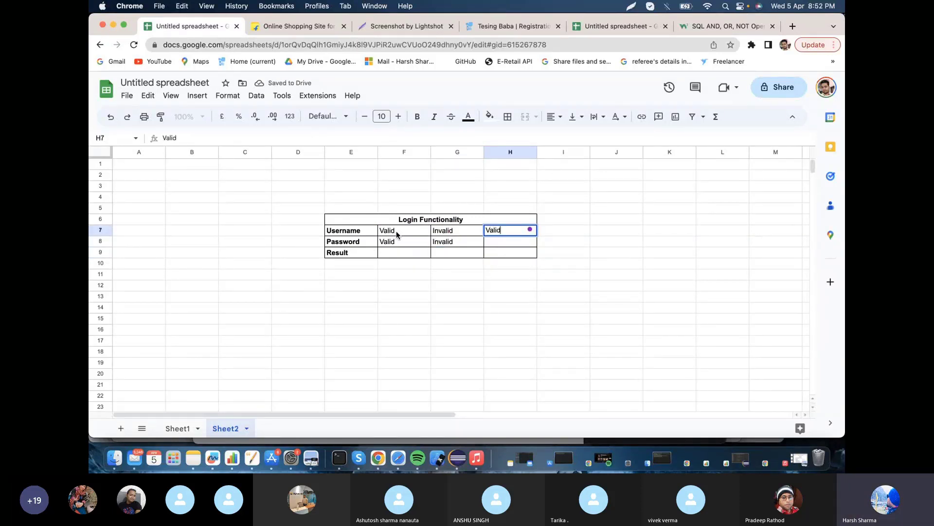
{"action": "key", "text": "Return"}
{"action": "type", "text": "Invalid"}
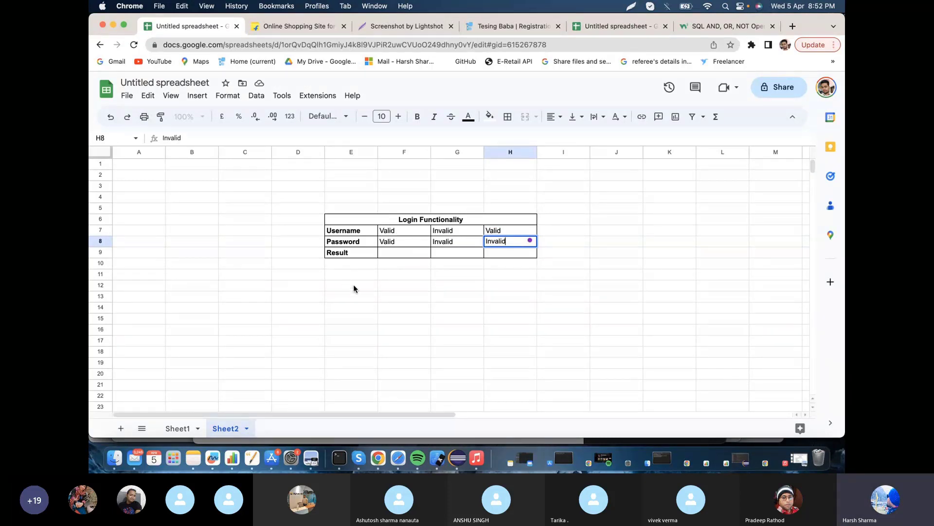
{"action": "left_click", "coordinate": [403, 308]}
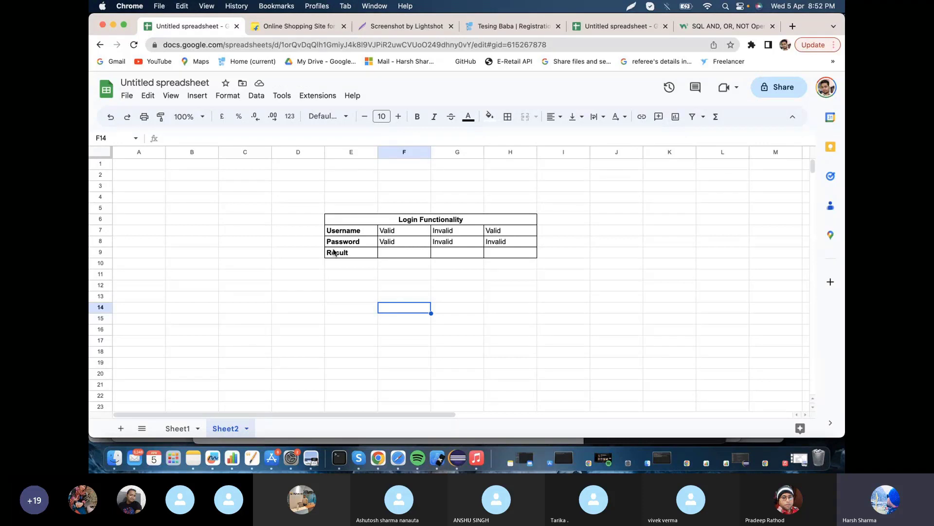
{"action": "left_click", "coordinate": [386, 253]}
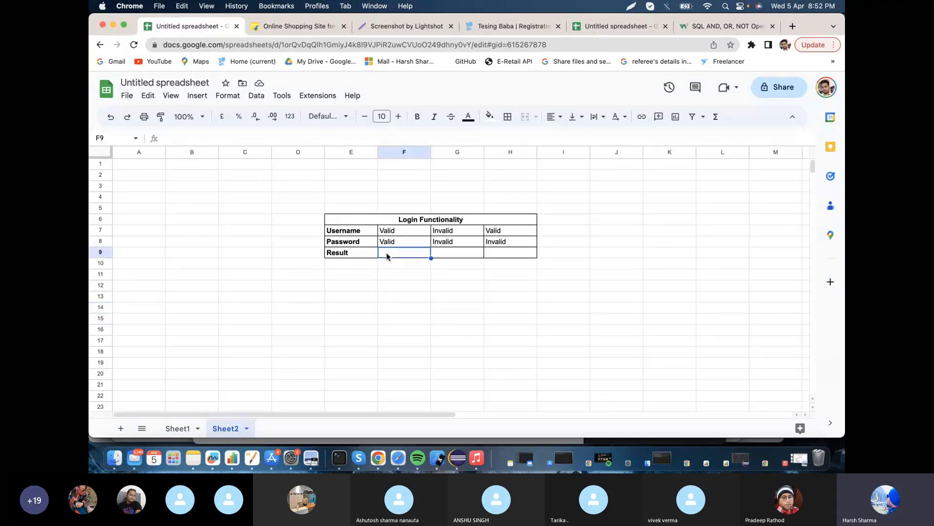
{"action": "left_click", "coordinate": [443, 253]}
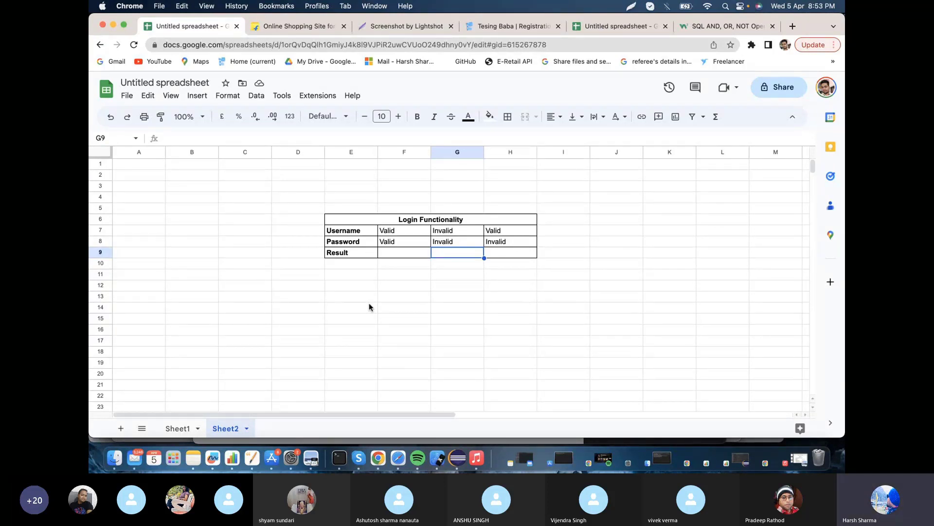
- Switch to the Pages notes document and place the text cursor after "Decision table technique -"
{"action": "left_click", "coordinate": [251, 457]}
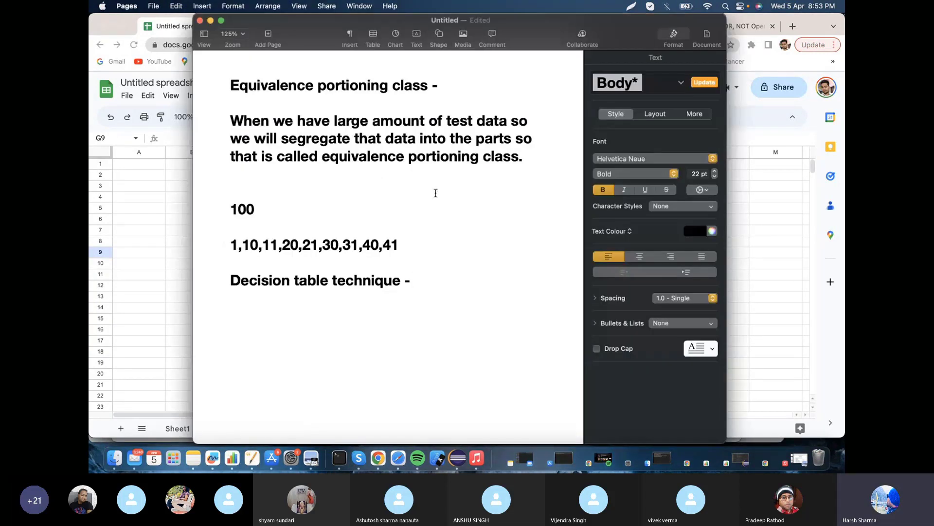
{"action": "left_click", "coordinate": [416, 248]}
{"action": "left_click", "coordinate": [420, 282]}
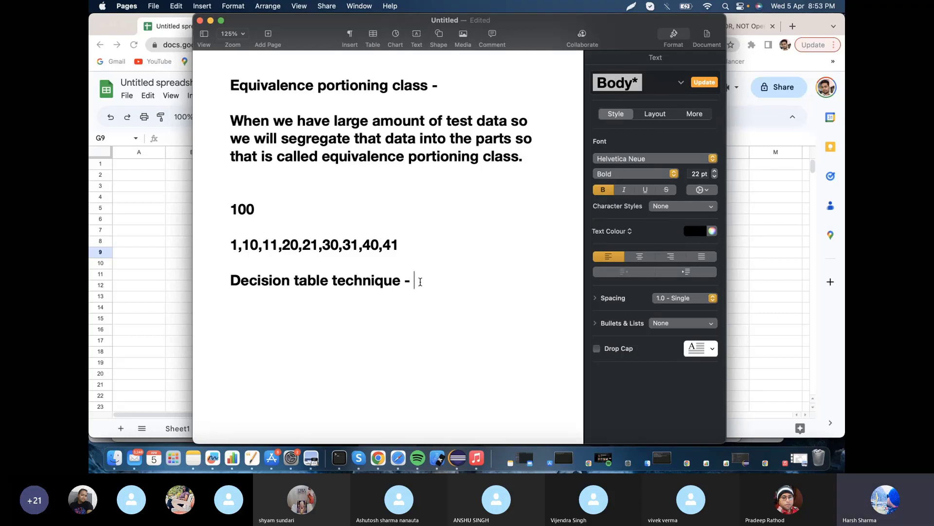